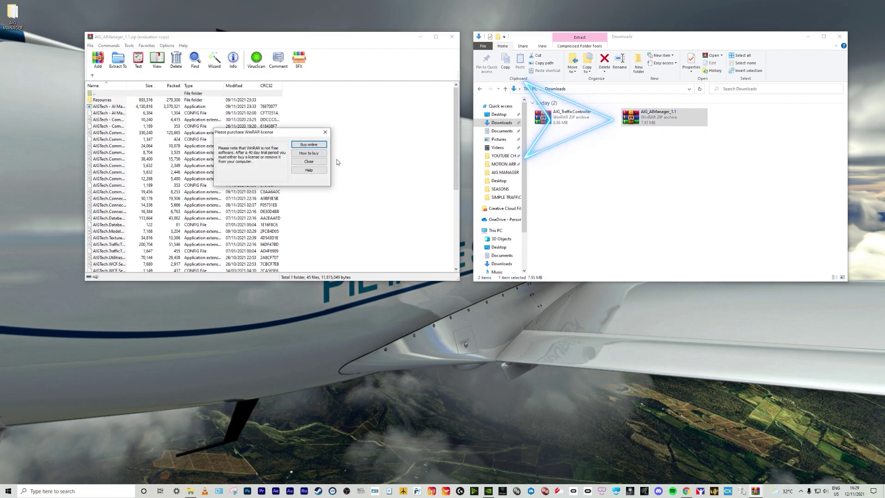
Dismiss the WinRAR licence reminder and extract all AI Manager archive files into the desktop AIG MANAGER folder.
click(325, 132)
scroll(347, 183, down, 7)
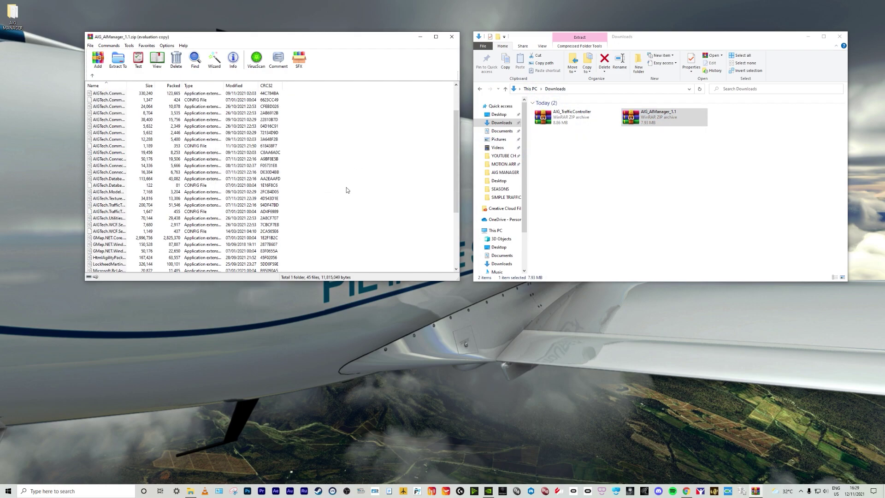
scroll(344, 192, up, 7)
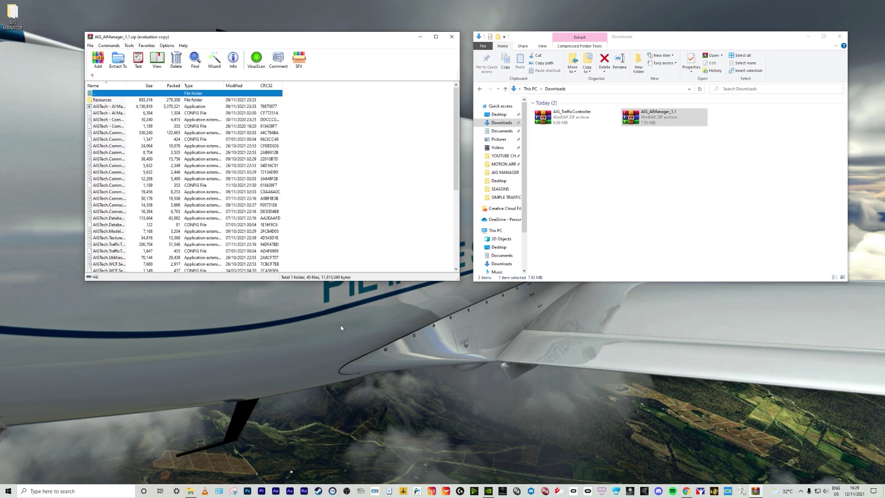
click(17, 14)
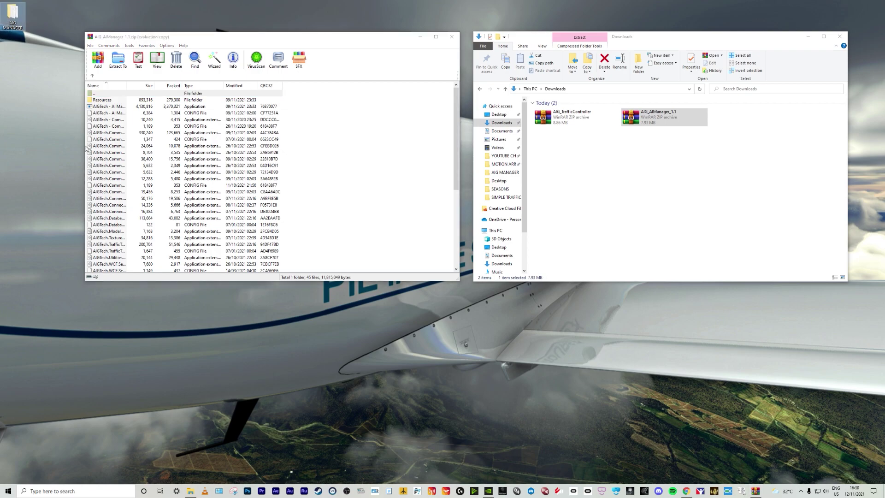
click(333, 172)
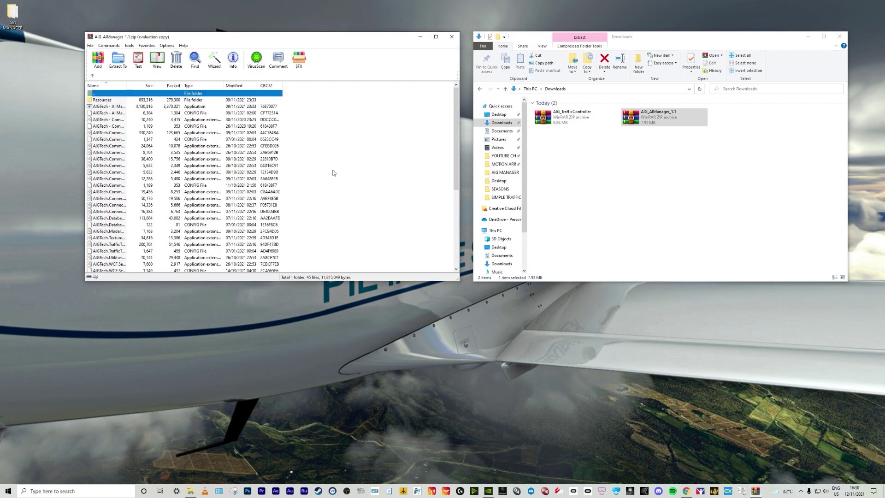
key(ctrl+a)
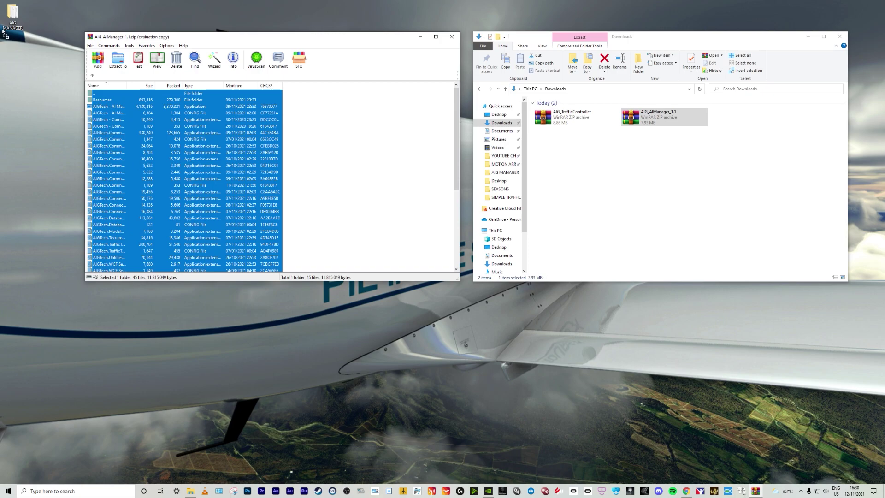
drag(2, 35, 9, 13)
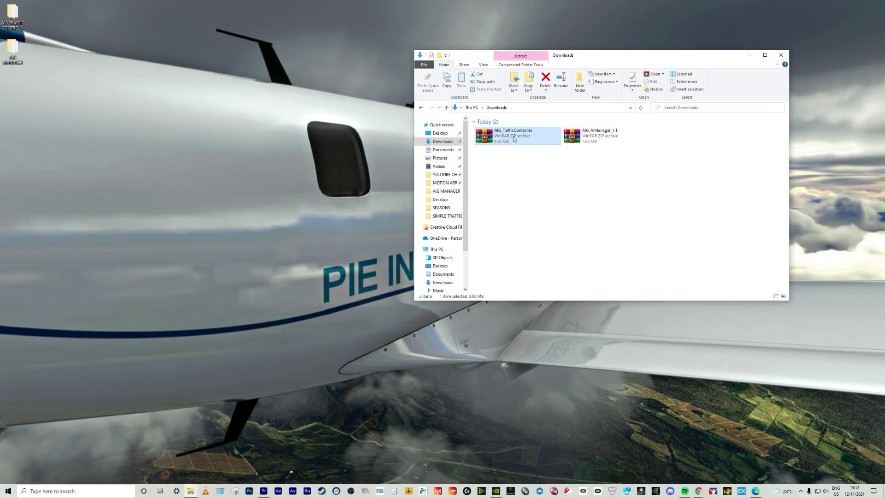
Open AIG_TrafficController.zip and extract all its files into the desktop AIG TRAFFIC CONTROLLER folder.
double_click(514, 138)
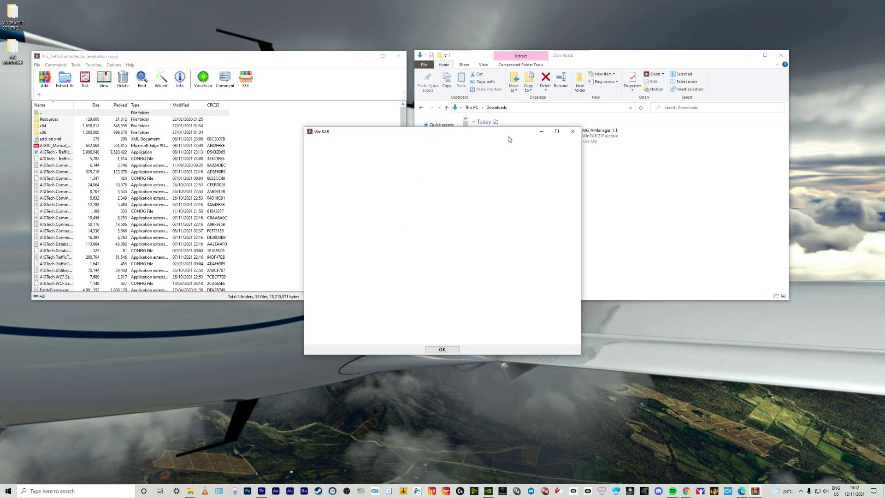
click(571, 133)
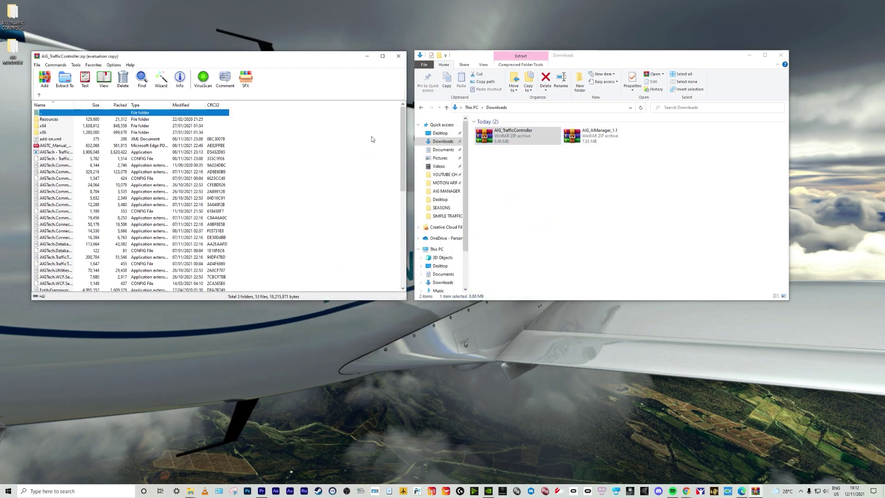
click(300, 227)
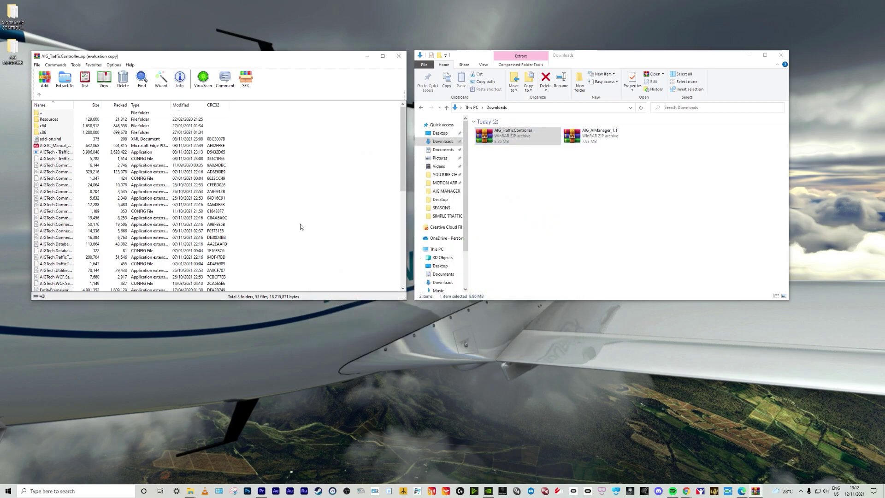
key(ctrl+a)
drag(77, 160, 14, 16)
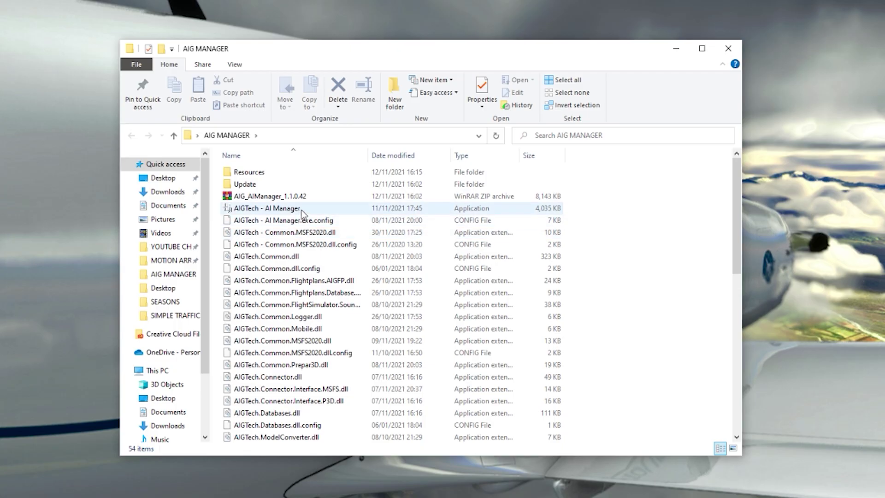
Run AIGTech - AI Manager as administrator, approve the UAC prompt, and move Explorer aside.
click(302, 212)
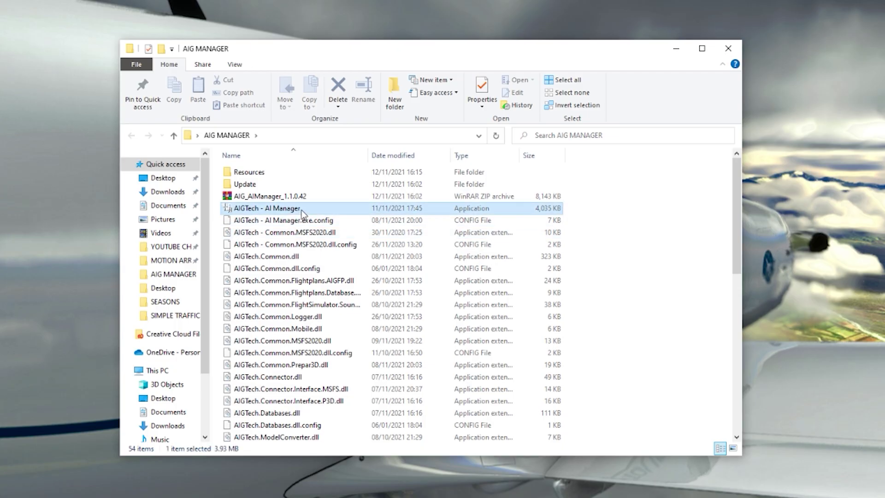
right_click(301, 210)
click(359, 231)
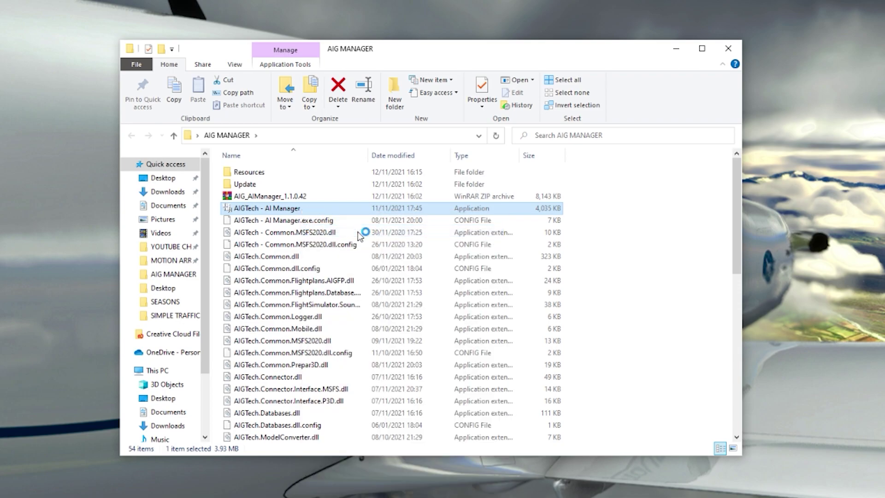
click(413, 367)
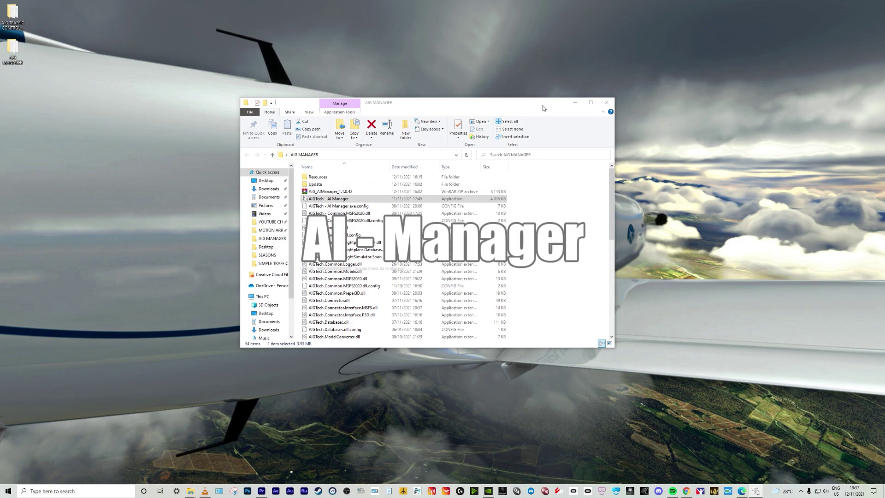
drag(543, 108, 301, 146)
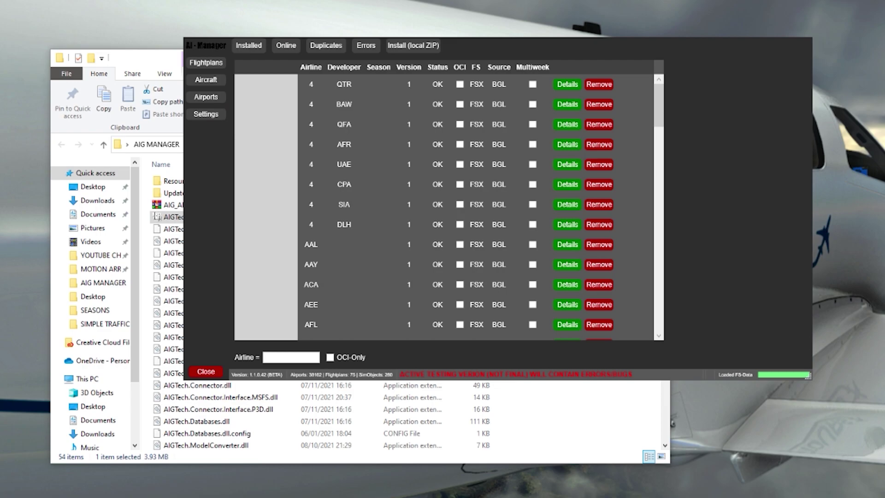
In Settings > Flightplans, enable Use AIGFP-Files and point the AIGTC directory to the AIG TRAFFIC CONTROLLER folder.
click(205, 115)
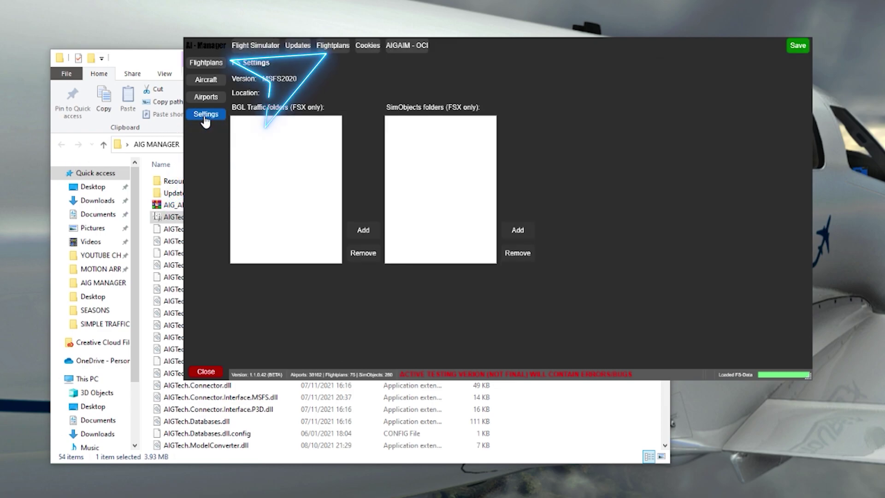
click(337, 48)
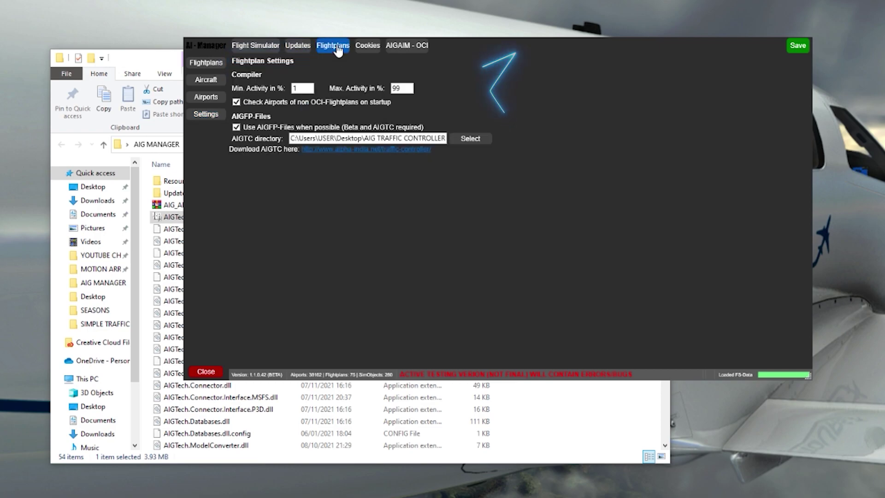
click(237, 128)
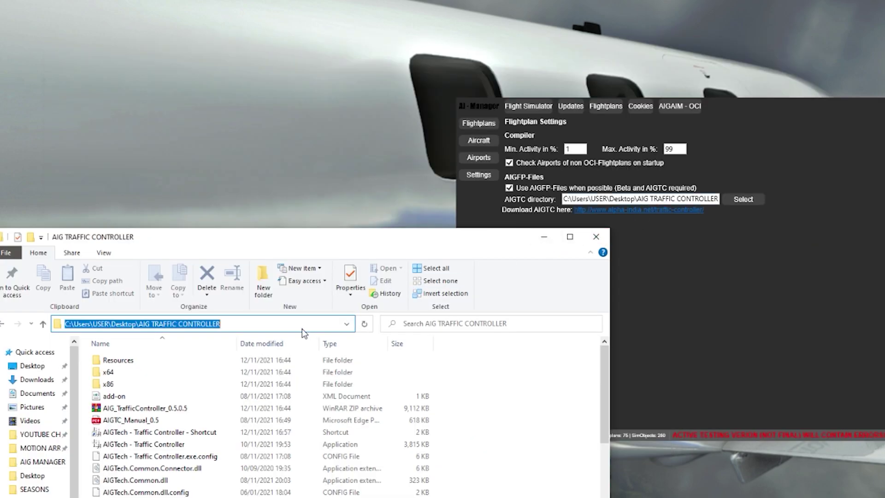
click(717, 279)
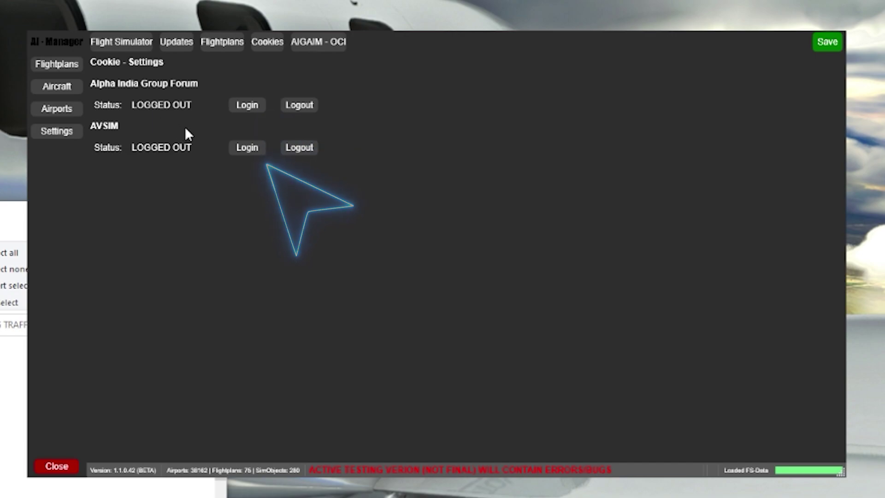
Log in to the Alpha India Group Forum from the Cookies settings.
click(252, 109)
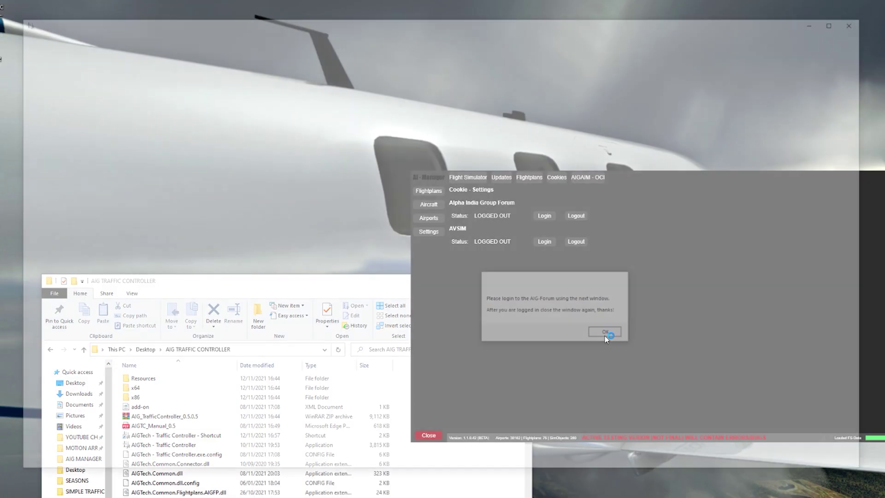
click(349, 297)
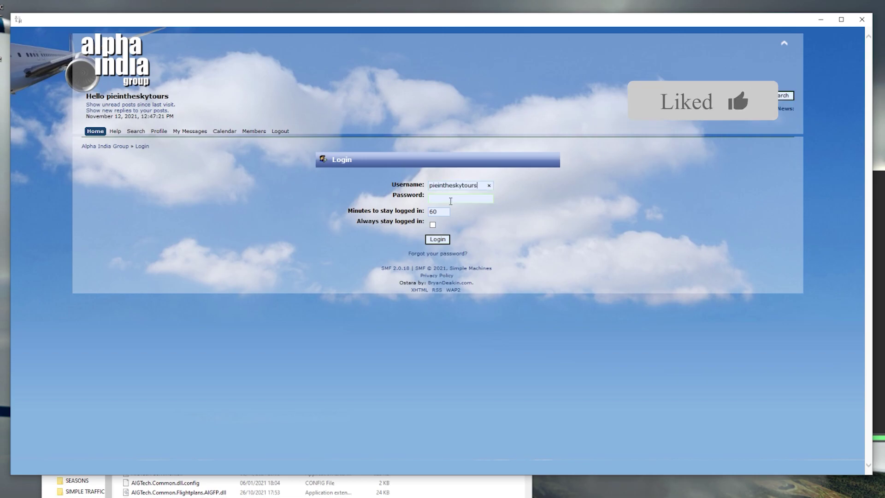
click(438, 240)
click(862, 19)
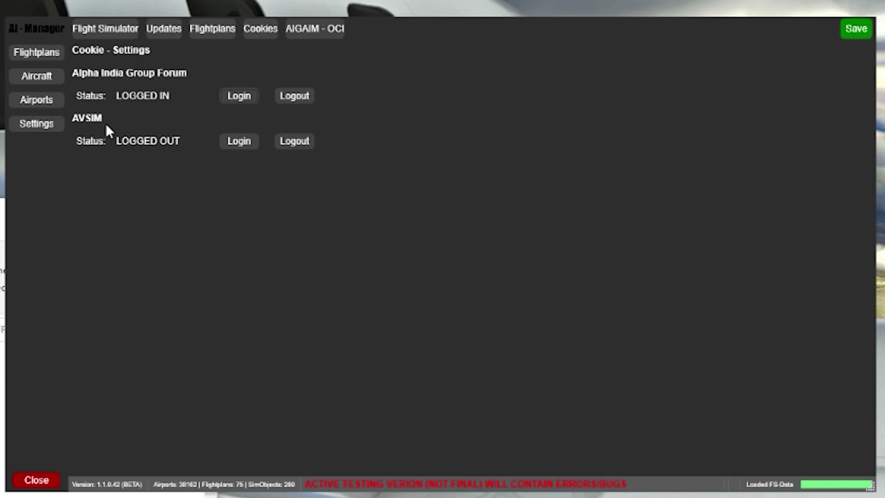
Log in to AVSIM with the account username and password, skipping script errors, then open the AIGAIM - OCI page.
click(238, 143)
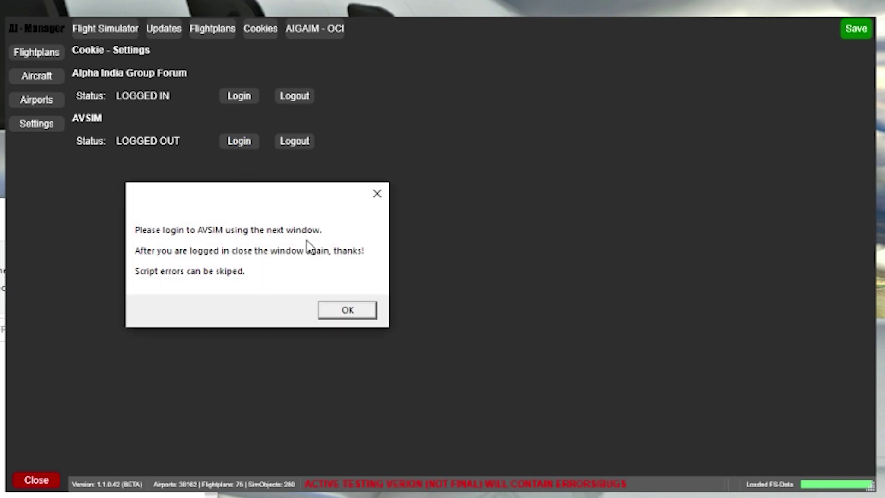
click(359, 308)
click(516, 341)
click(516, 341)
click(372, 257)
text(plainthesky)
click(367, 272)
text(**********)
key(Return)
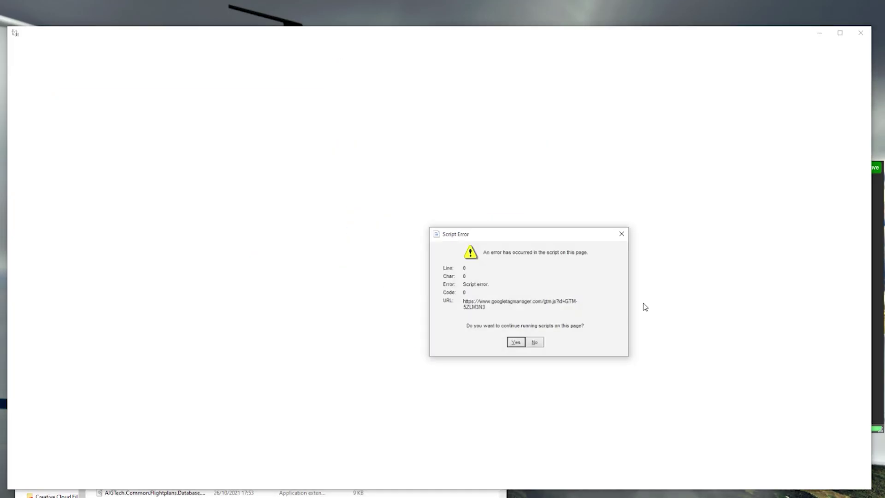
click(516, 343)
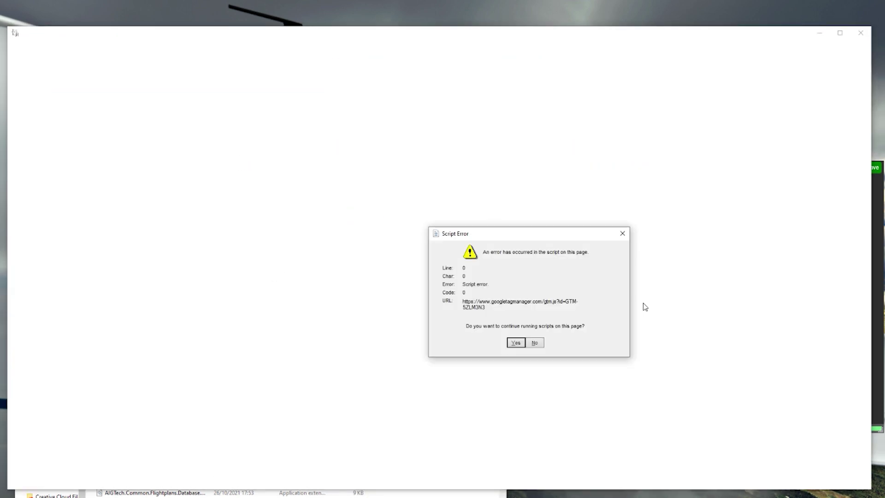
click(516, 343)
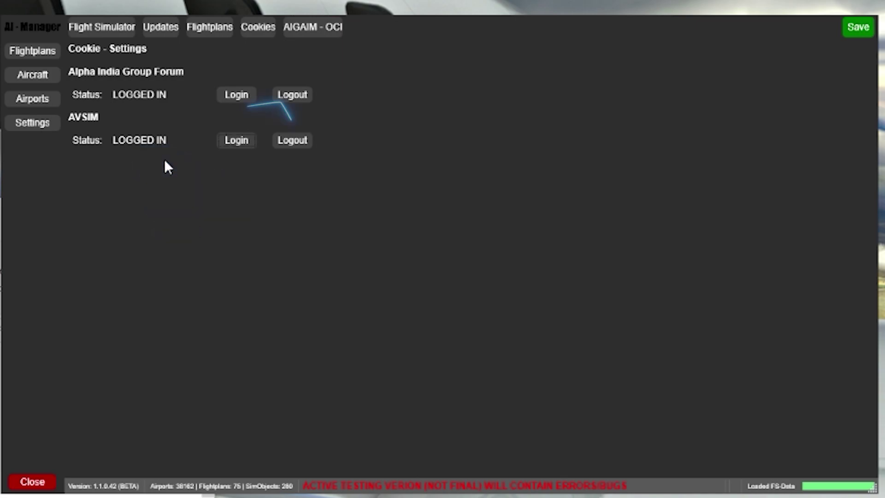
click(327, 28)
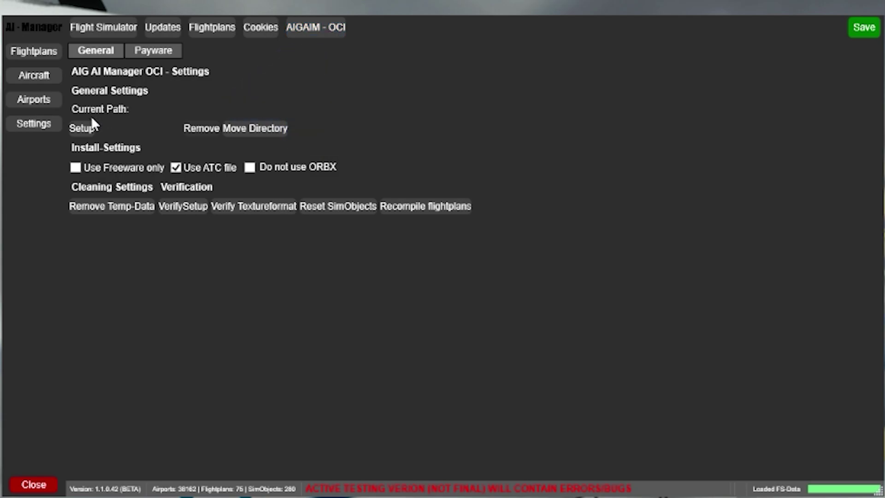
Run the One Click Installer setup with AIGFP-Files enabled and the AIG Traffic Controller path as AIGTC directory.
click(82, 128)
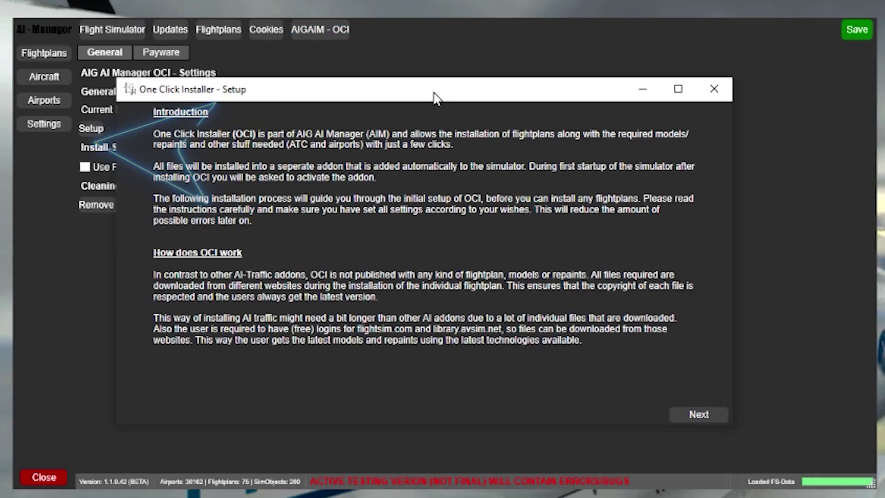
click(698, 414)
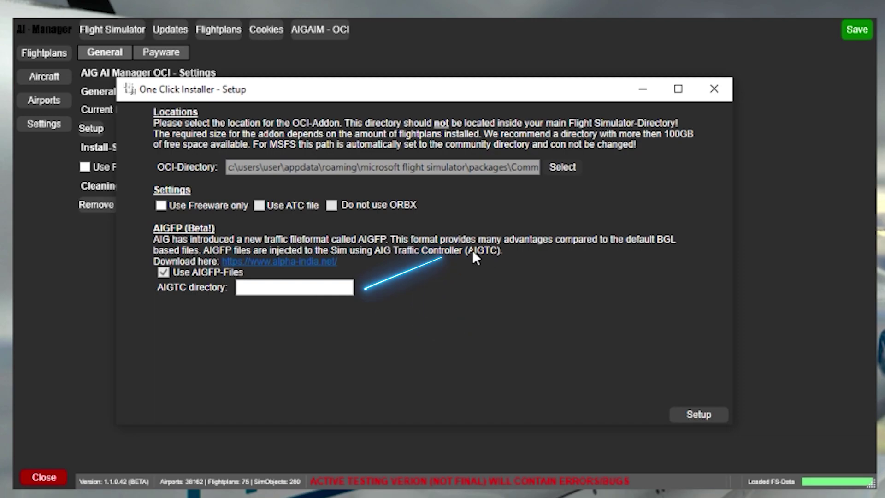
click(635, 329)
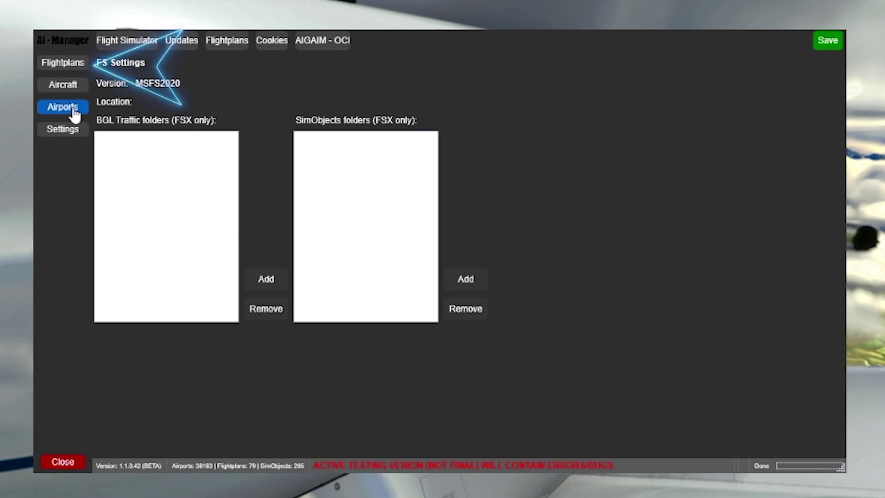
Browse the Installed flightplans list, then view the Online list of 1213 not-installed airlines.
click(76, 65)
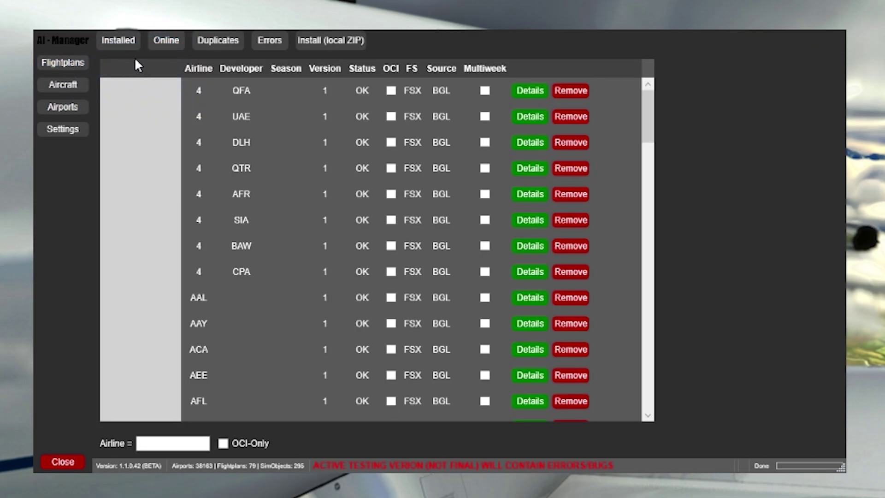
scroll(648, 126, down, 1)
drag(650, 123, 621, 333)
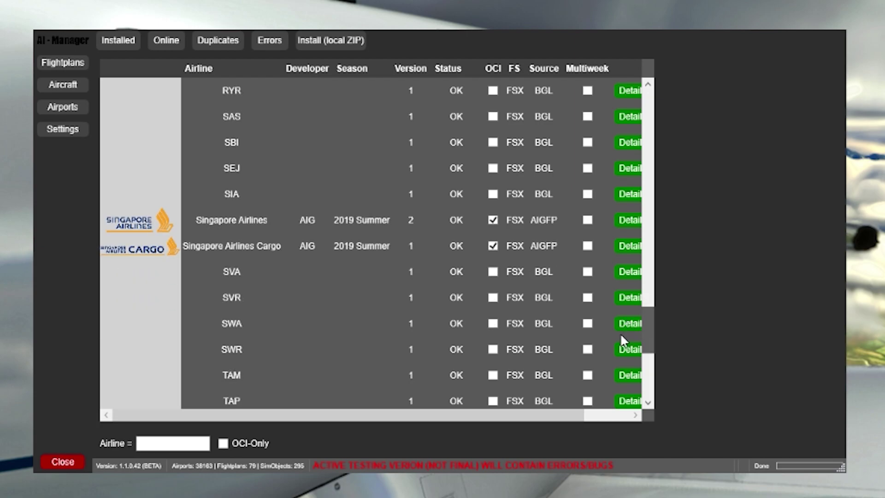
click(175, 45)
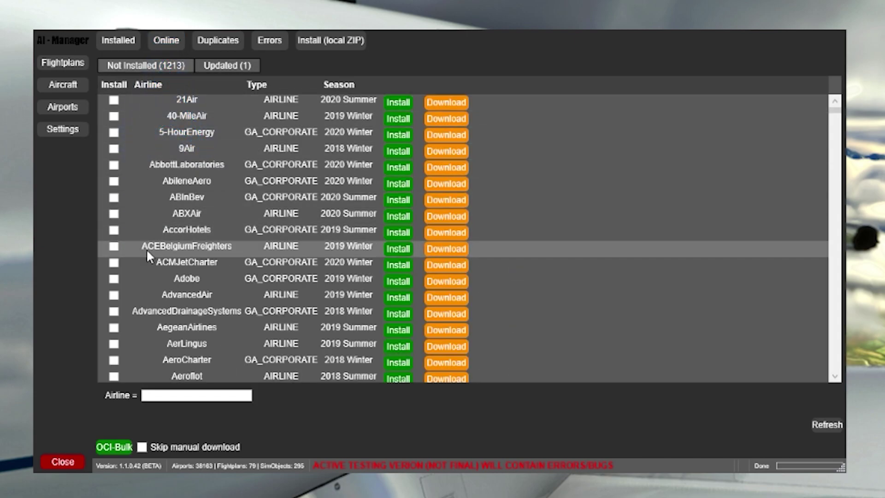
scroll(148, 262, down, 3)
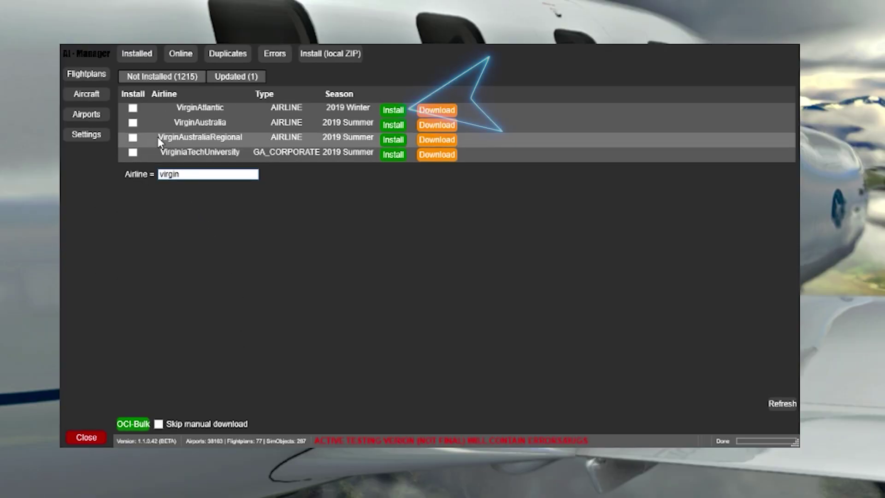
Install the VirginAtlantic flightplan using OCI from the 'virgin'-filtered online list.
click(395, 112)
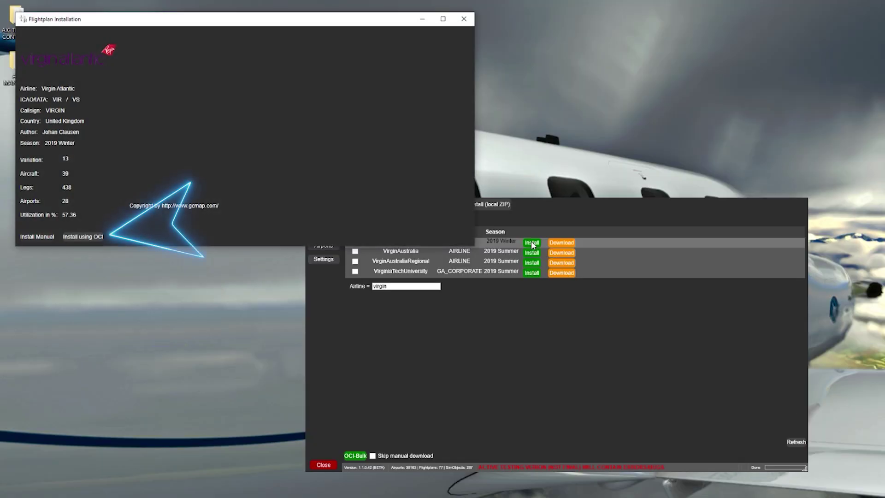
click(96, 237)
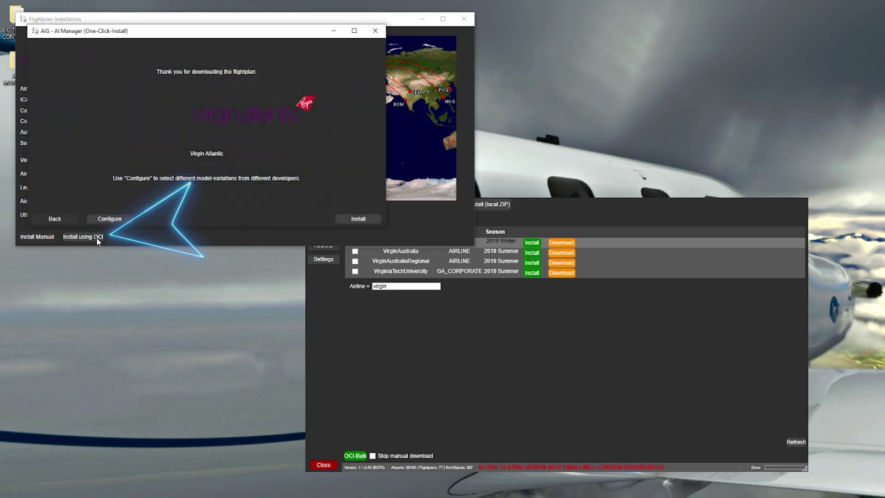
click(361, 220)
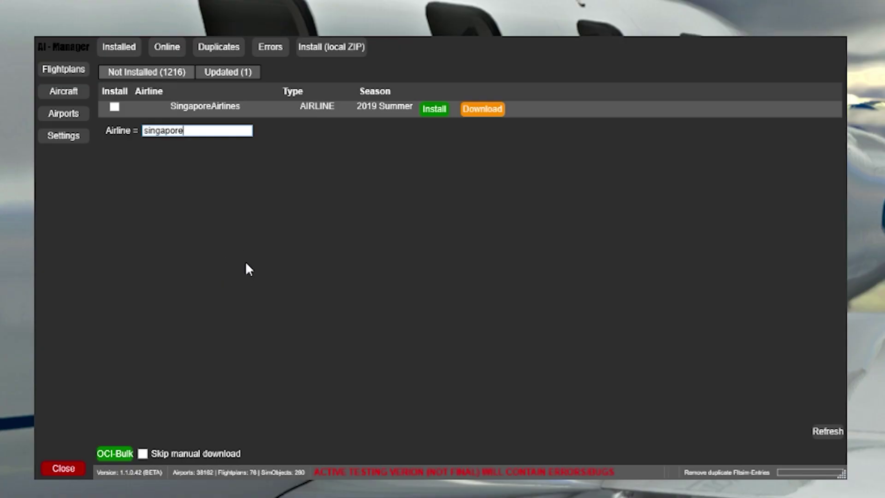
Install Singapore Airlines via OCI and acknowledge that AITRSP_v1.8.zip must be downloaded manually.
click(436, 110)
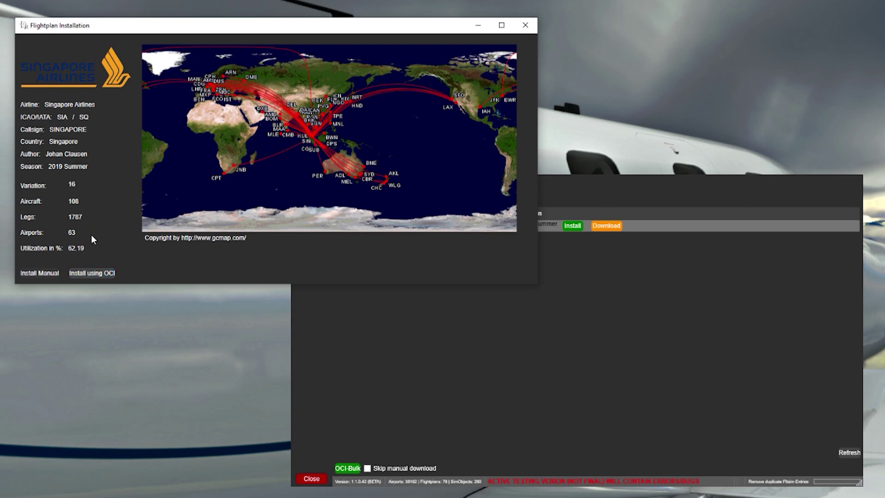
click(89, 274)
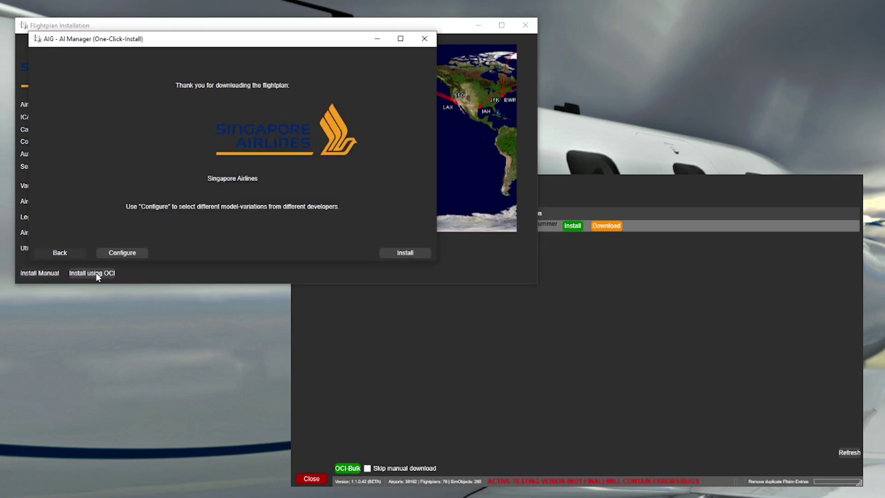
click(400, 253)
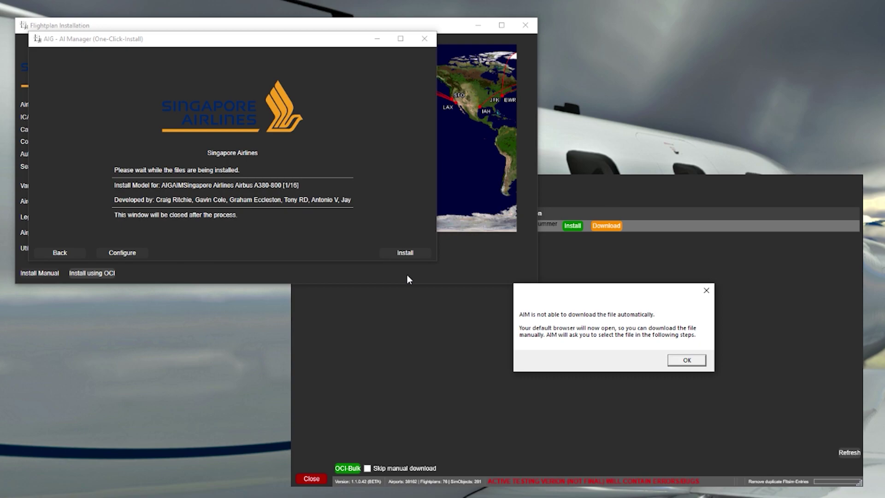
key(Return)
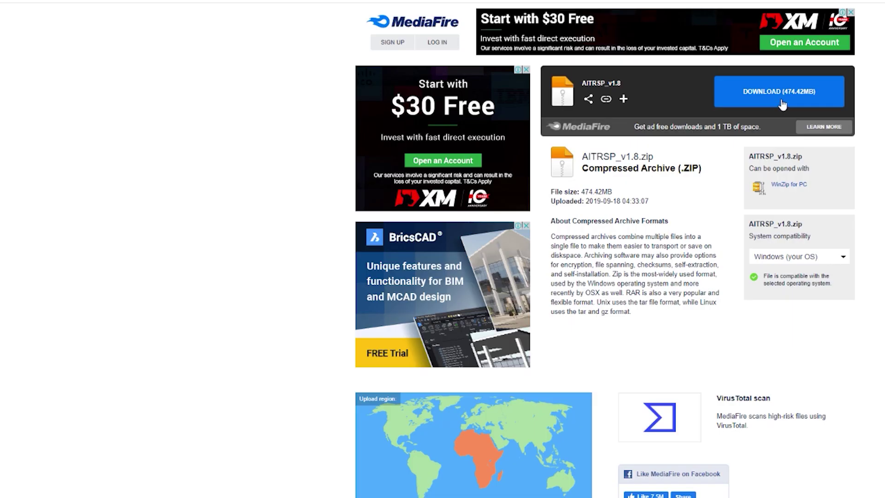
Start the 474.42MB AITRSP_v1.8.zip download on MediaFire and close the Chrome redirect popup.
click(779, 99)
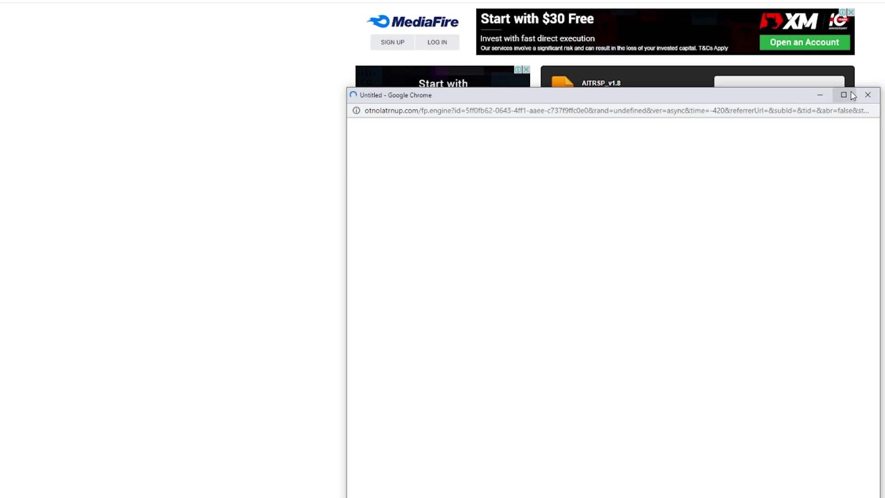
click(867, 96)
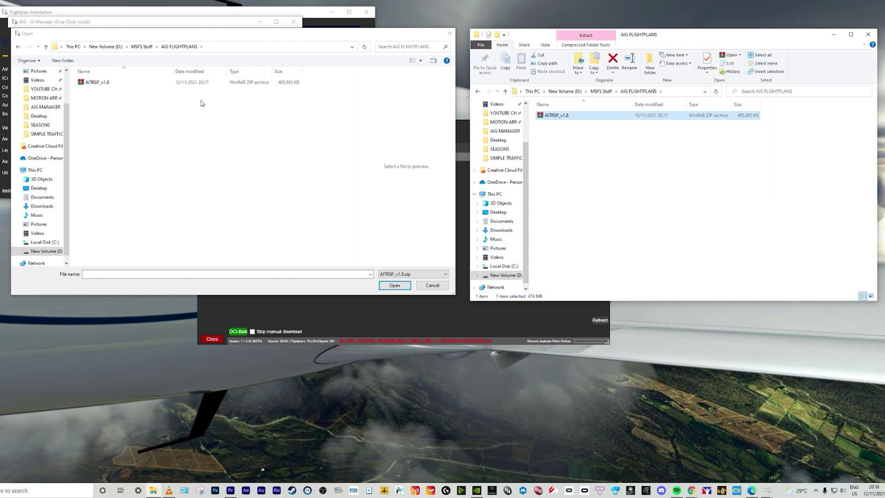
Supply the AITRSP_v1.8 archive for the Singapore Airlines install, then close the AIG FLIGHTPLANS folder.
click(264, 198)
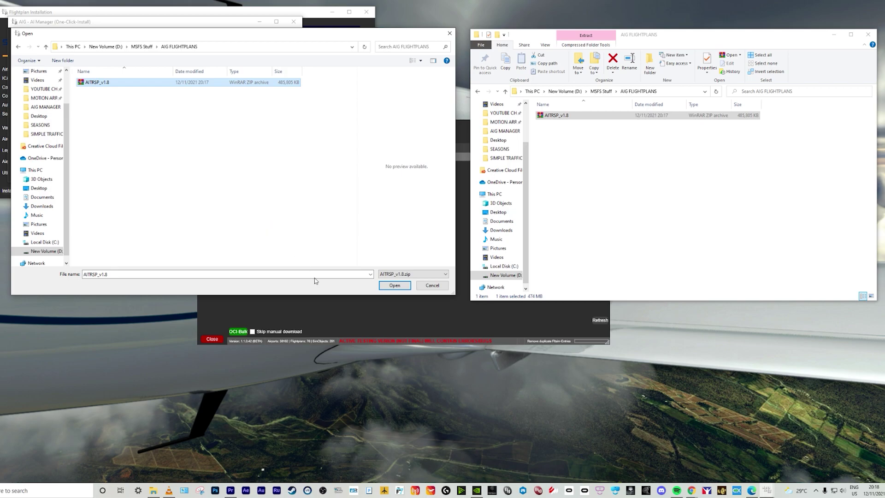
click(395, 286)
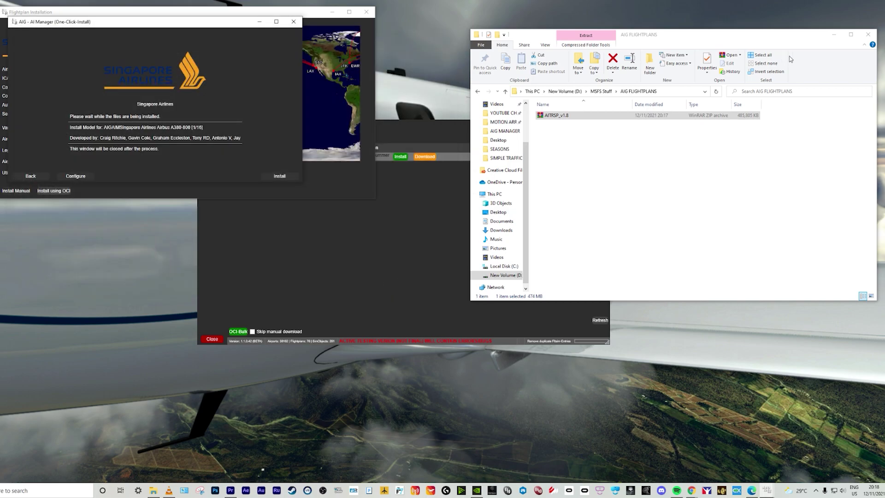
click(869, 35)
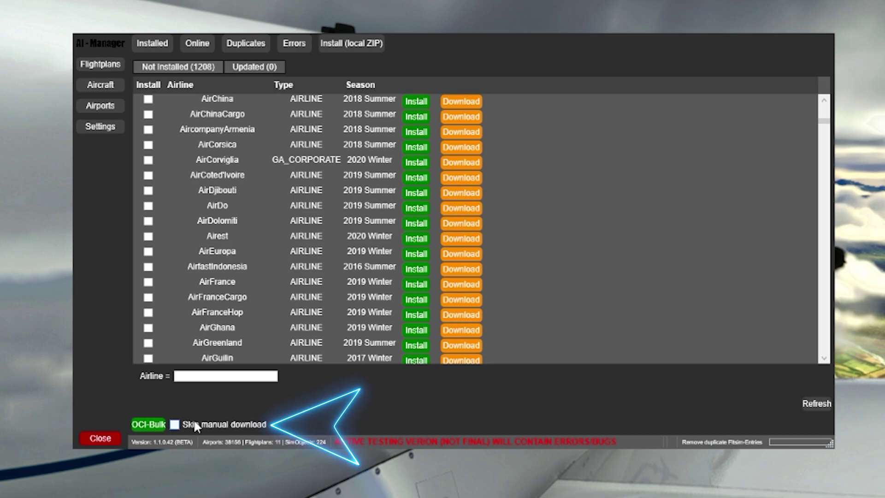
Enable 'Skip manual download' for OCI-Bulk and tick AirNewZealand and other airlines for install.
click(176, 424)
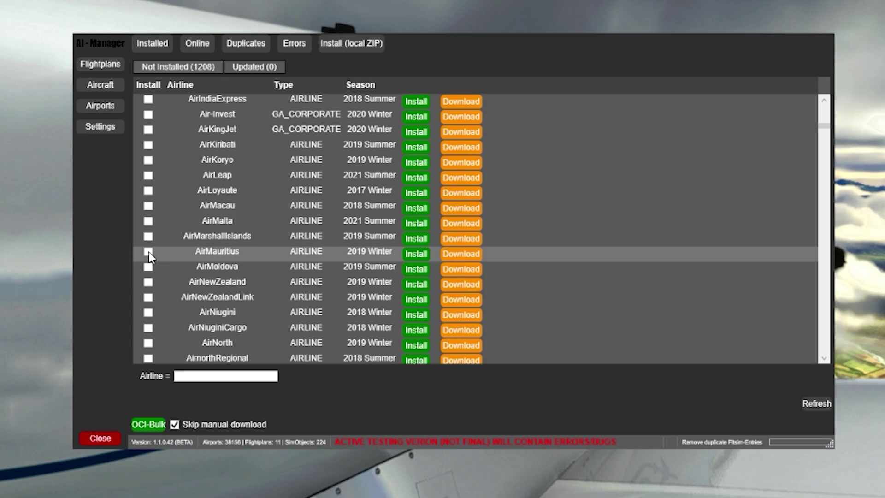
scroll(152, 283, down, 2)
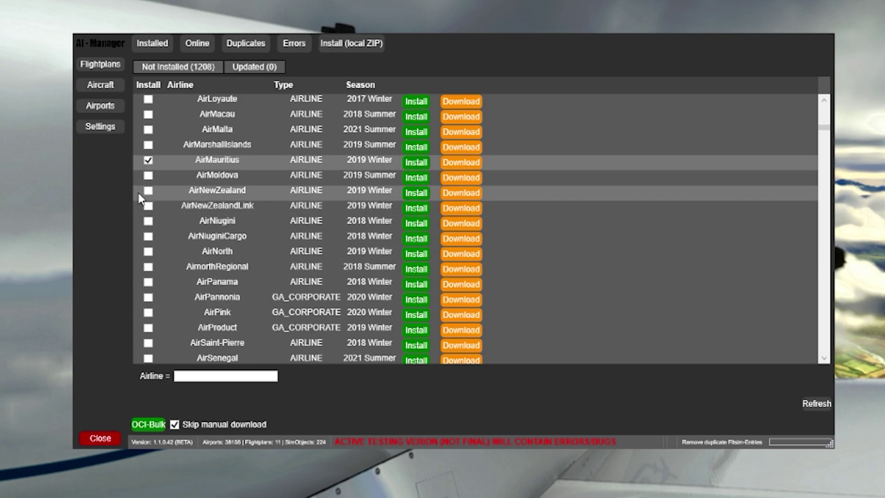
click(148, 191)
scroll(162, 268, down, 3)
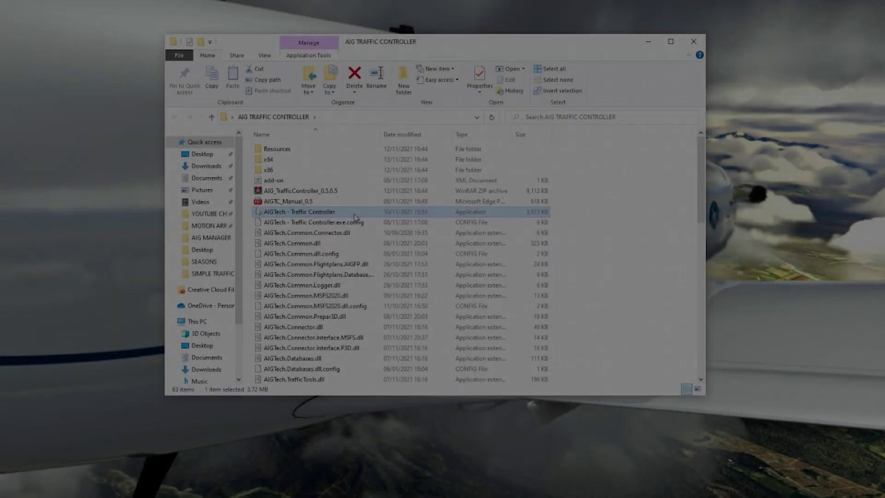
Create an AIGTech - Traffic Controller shortcut with ' - MSFS2020' appended to its target, and launch it.
right_click(355, 215)
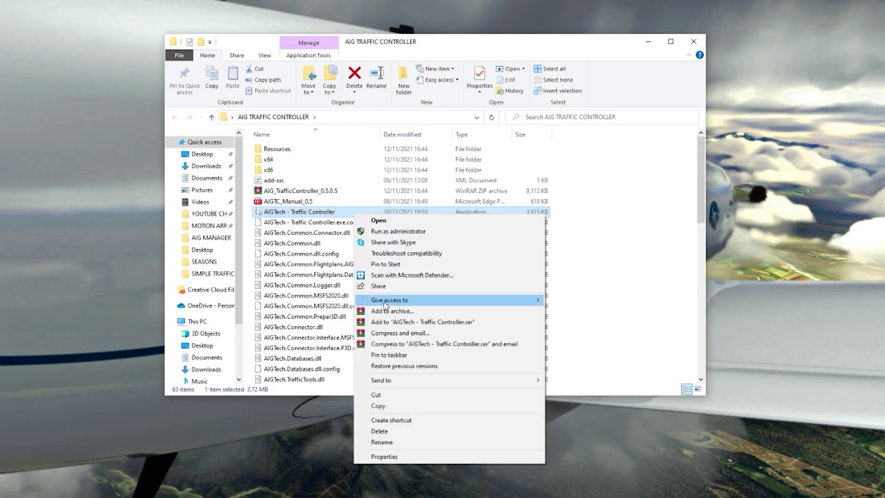
click(397, 421)
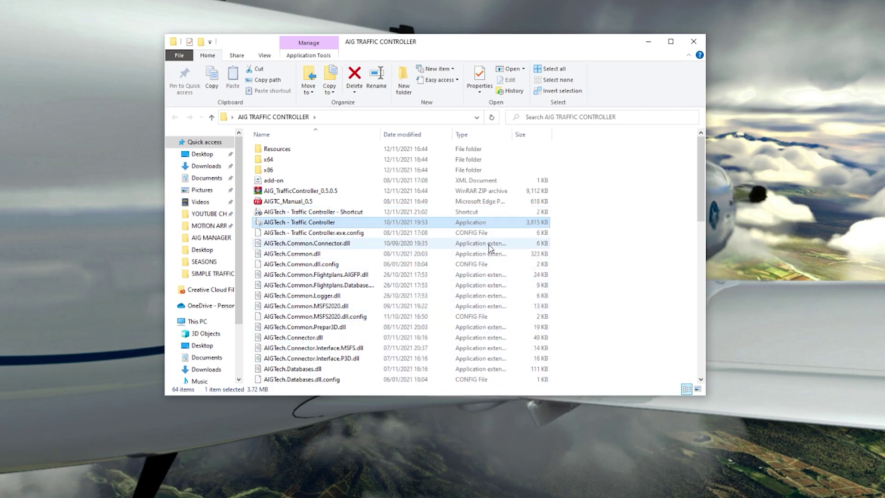
right_click(358, 212)
click(389, 444)
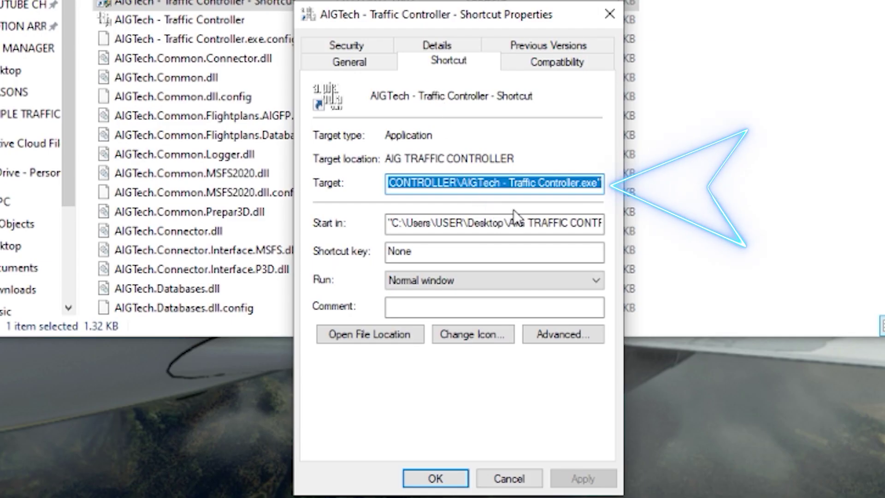
click(581, 192)
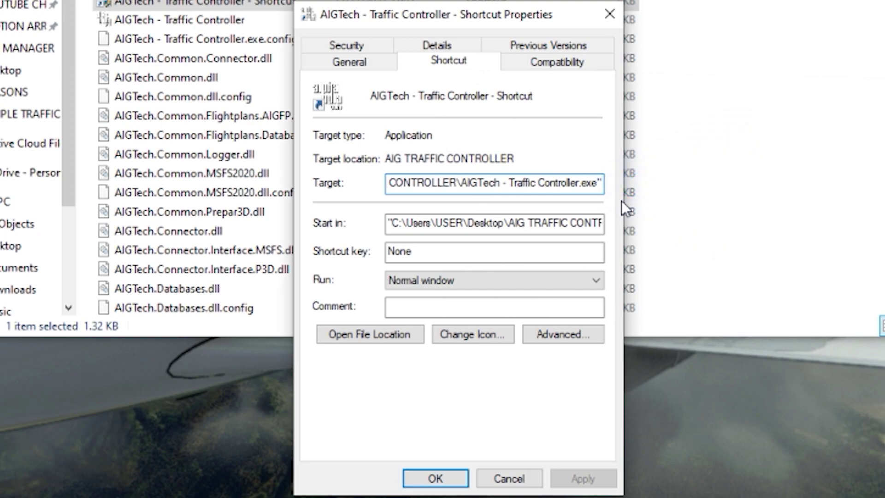
text(-)
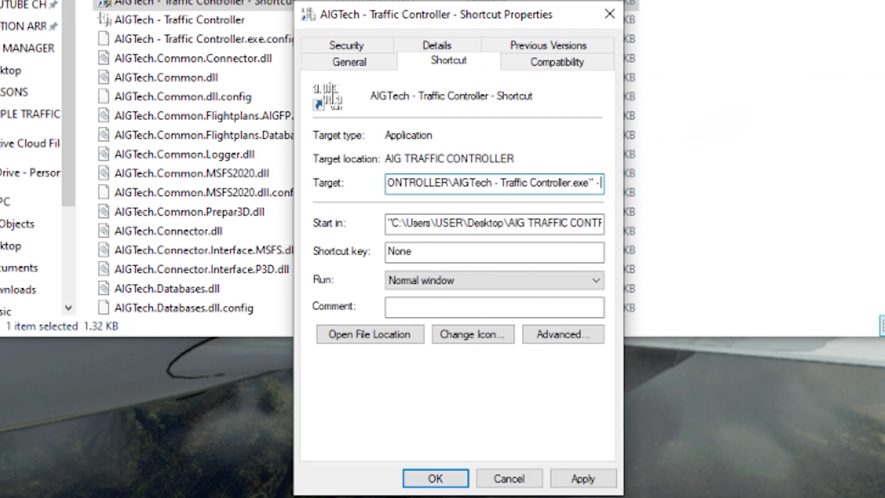
text( MSF)
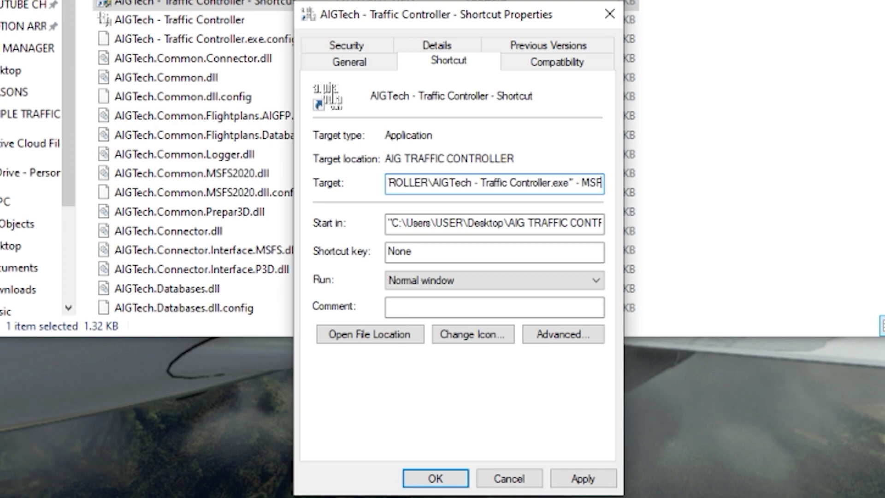
text(S2020)
key(Left)
key(Left)
key(Left)
key(Left)
key(Left)
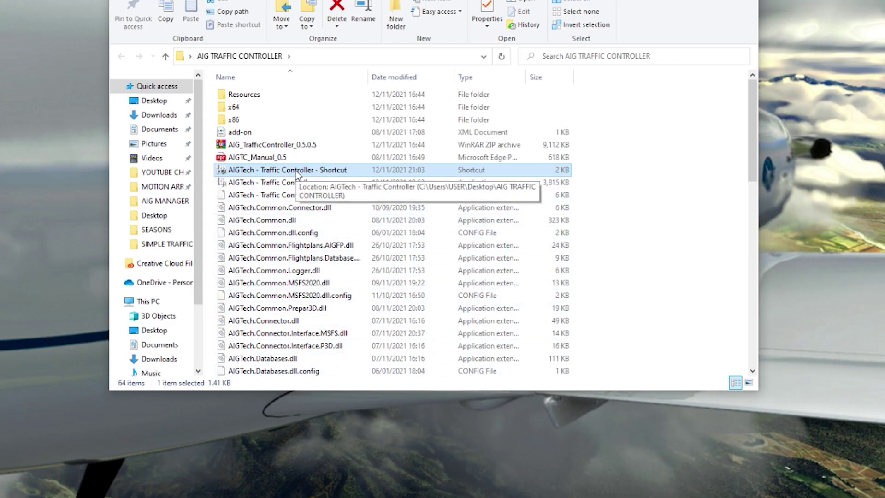
double_click(297, 171)
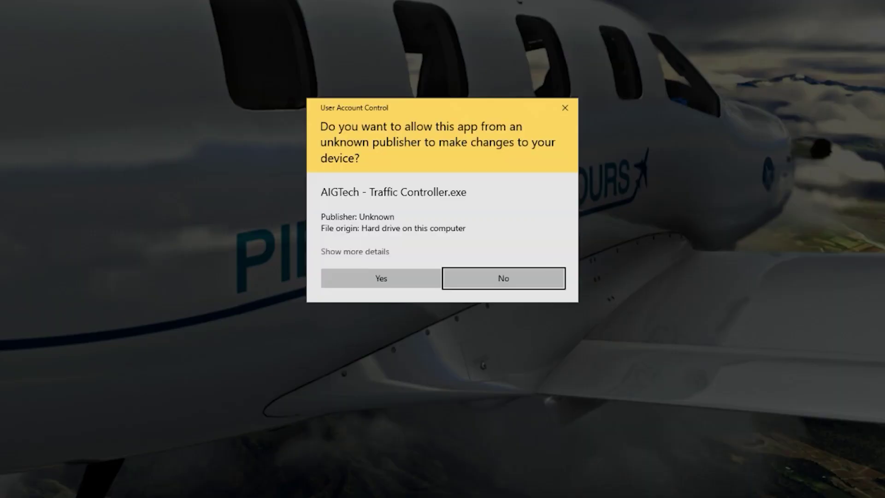
Allow Traffic Controller to run, show the live AI traffic map, and view two aircraft's details.
click(367, 273)
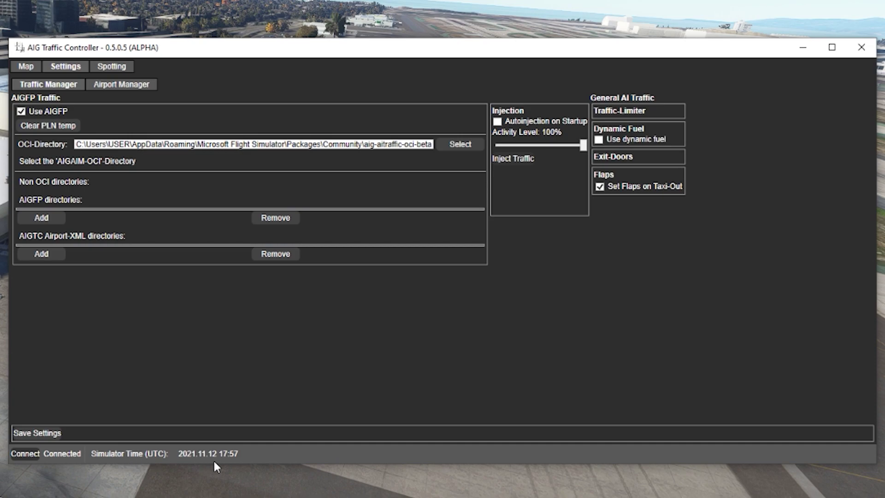
click(26, 66)
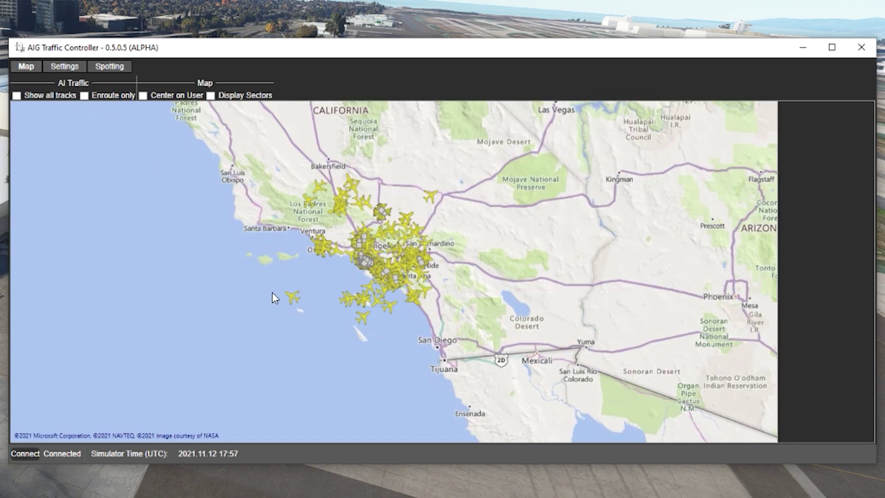
click(291, 297)
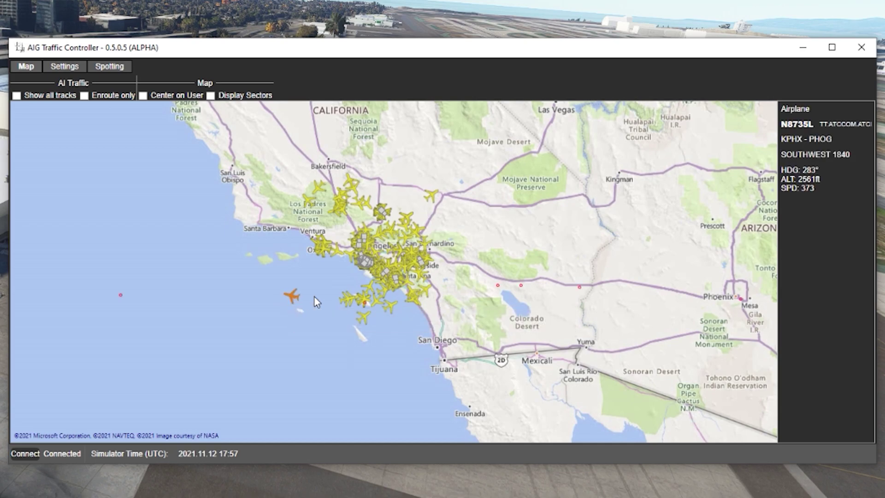
click(347, 297)
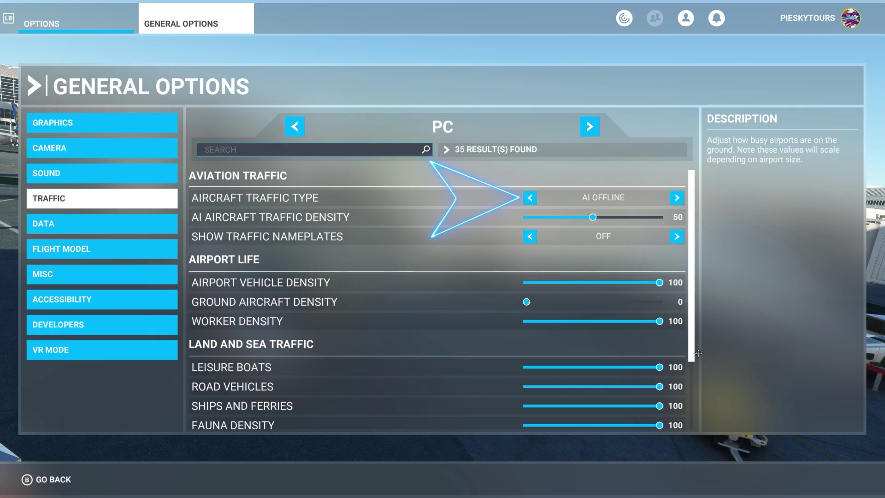
drag(699, 353, 704, 366)
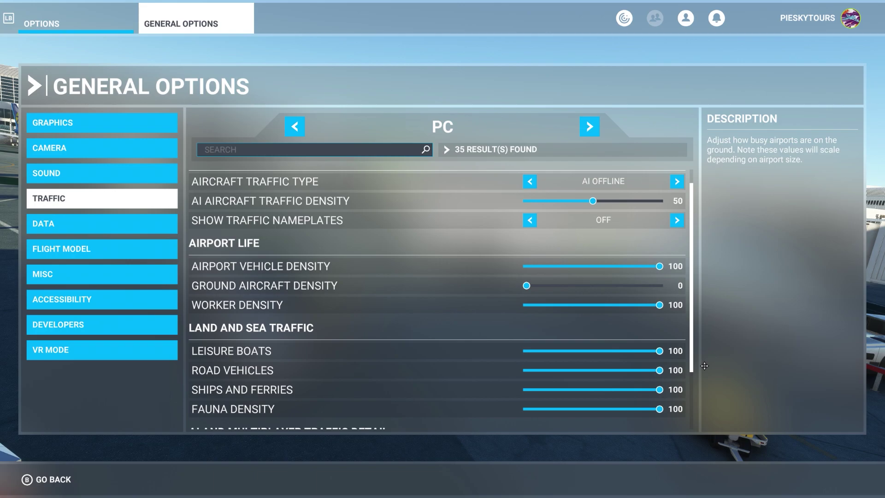
scroll(705, 365, down, 1)
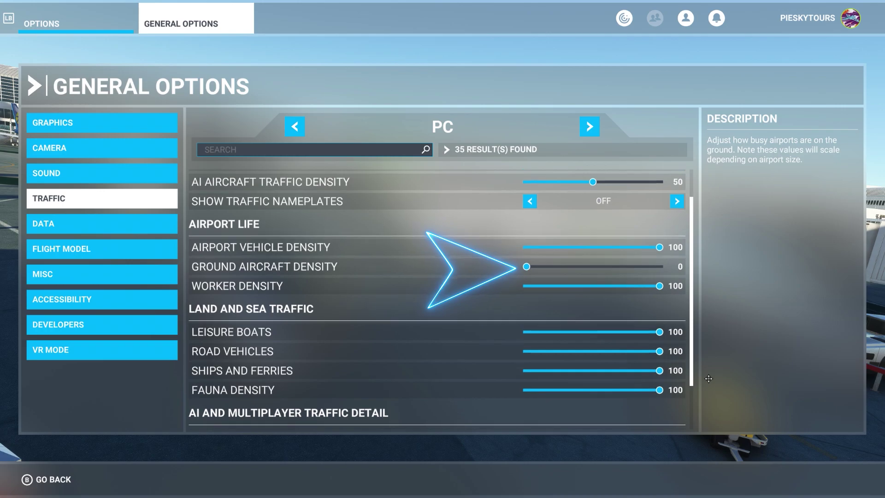
scroll(708, 378, down, 1)
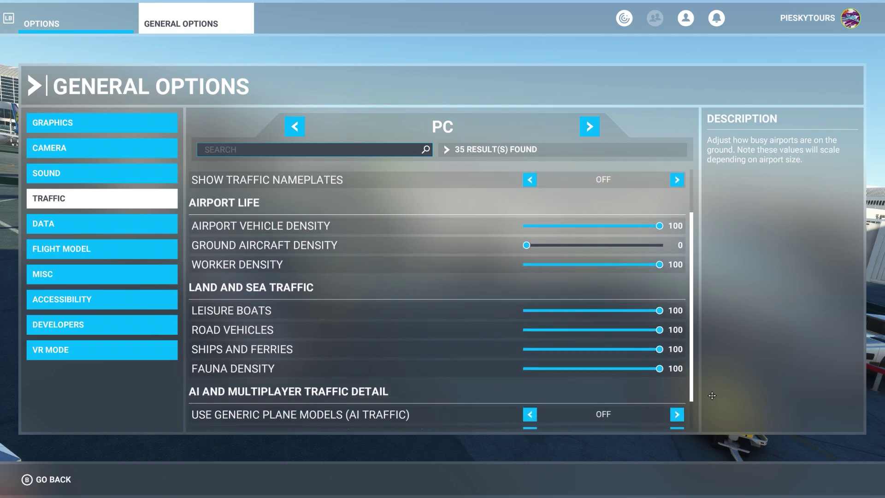
scroll(712, 395, down, 1)
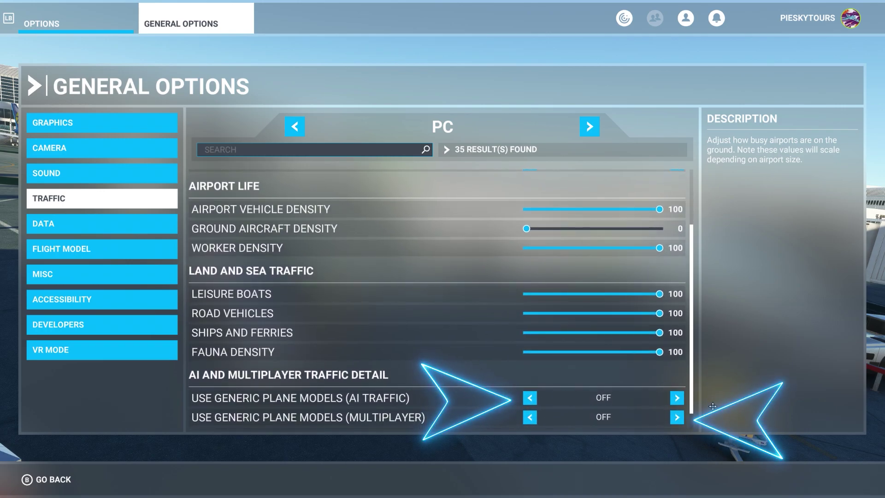
scroll(713, 408, down, 1)
scroll(713, 409, down, 1)
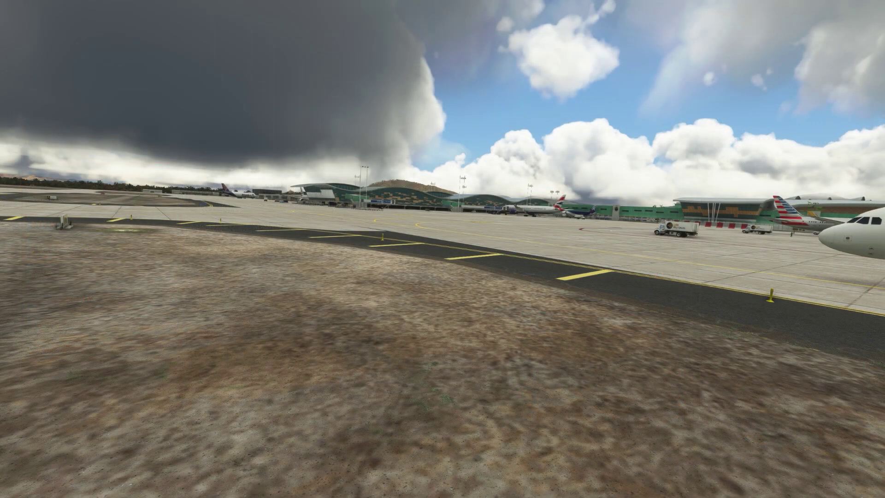